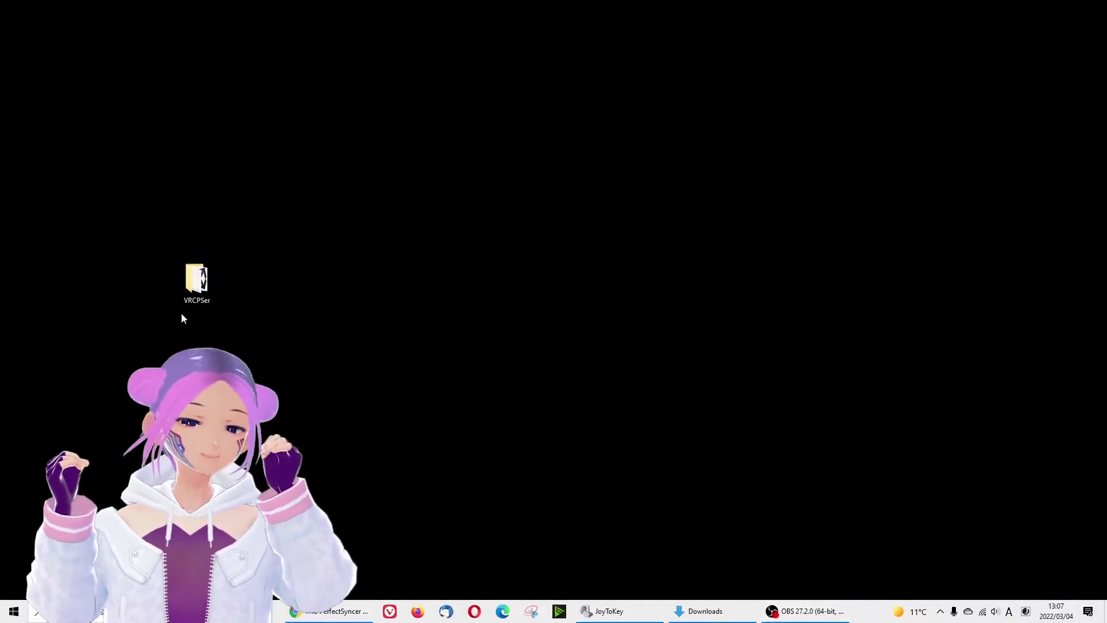
- Open the VRCPSer folder and bring up the VRC PerfectSyncer BOOTH download page in Chrome
{"action": "double_click", "coordinate": [197, 279]}
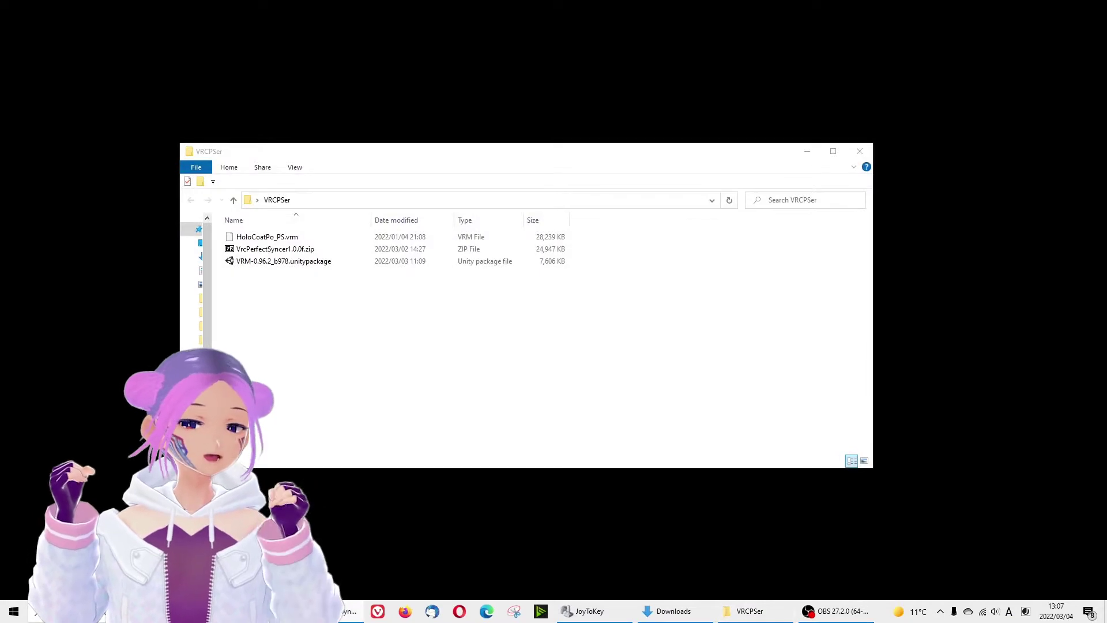
{"action": "left_click", "coordinate": [323, 611]}
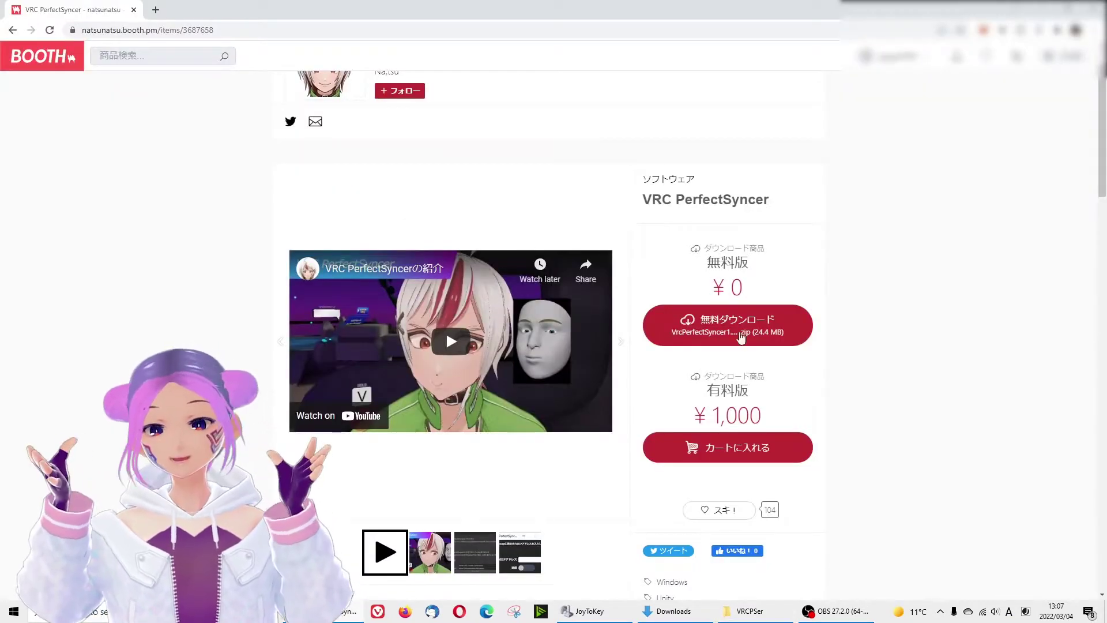
{"action": "scroll", "coordinate": [773, 349], "scroll_direction": "up", "scroll_amount": 1}
{"action": "scroll", "coordinate": [775, 352], "scroll_direction": "up", "scroll_amount": 1}
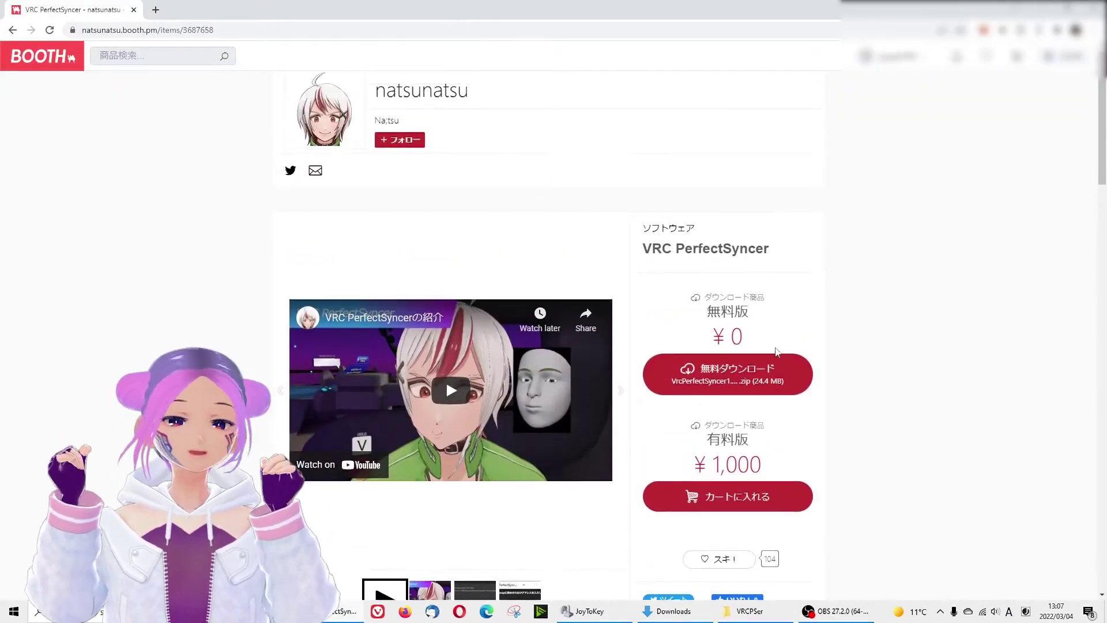
{"action": "scroll", "coordinate": [775, 352], "scroll_direction": "down", "scroll_amount": 3}
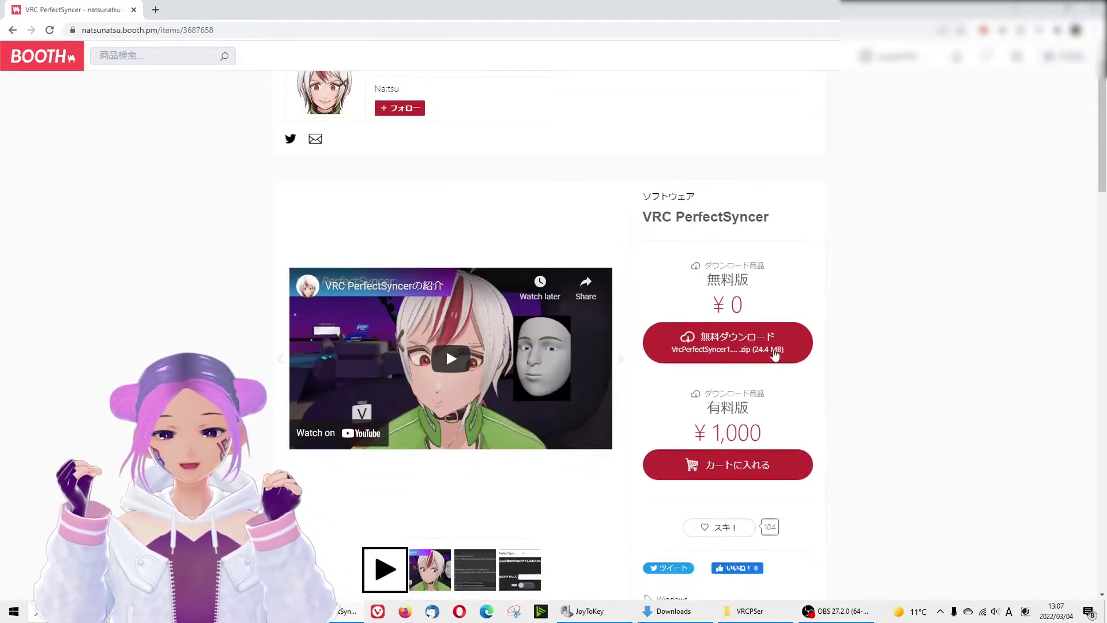
{"action": "scroll", "coordinate": [774, 355], "scroll_direction": "down", "scroll_amount": 1}
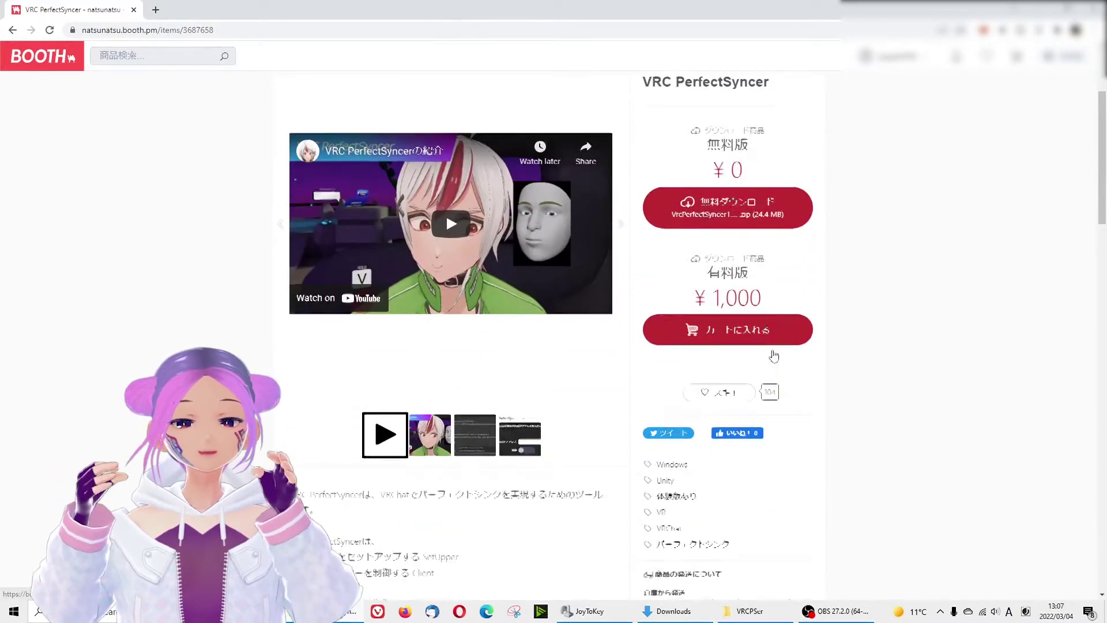
{"action": "scroll", "coordinate": [776, 355], "scroll_direction": "up", "scroll_amount": 1}
{"action": "scroll", "coordinate": [777, 354], "scroll_direction": "up", "scroll_amount": 3}
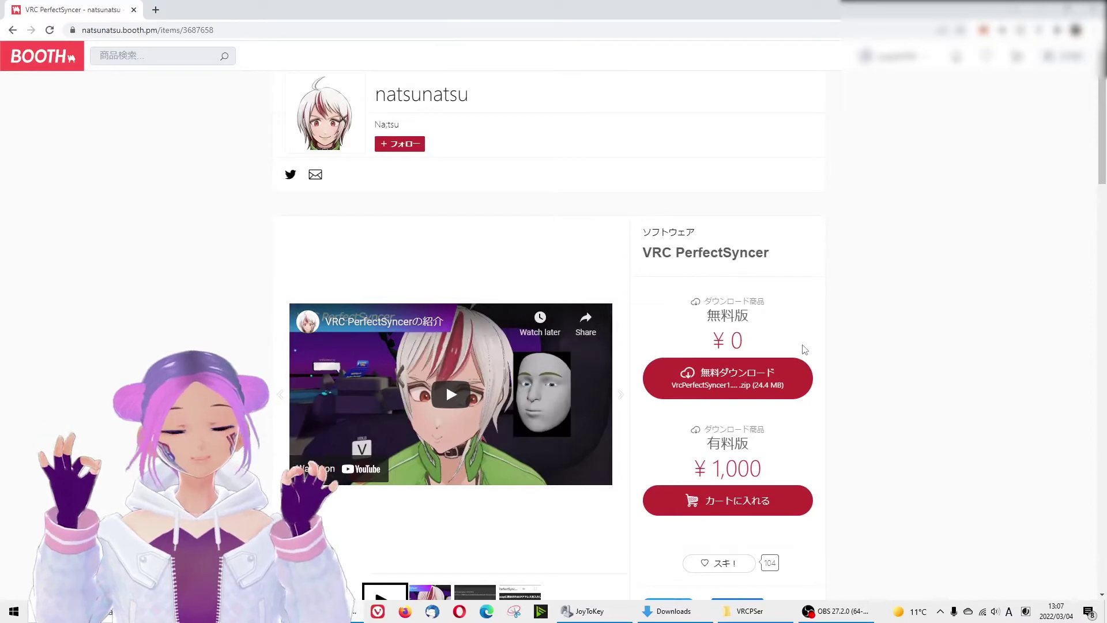
{"action": "scroll", "coordinate": [810, 350], "scroll_direction": "down", "scroll_amount": 1}
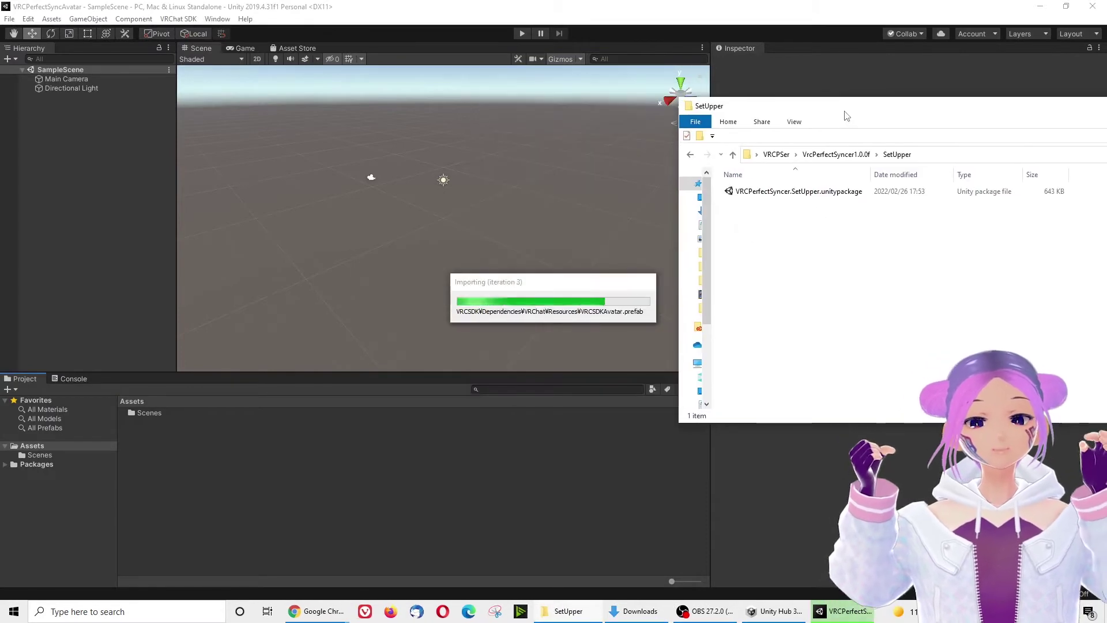
- Import VRCPerfectSyncer.SetUpper.unitypackage into the Unity project
{"action": "double_click", "coordinate": [790, 192]}
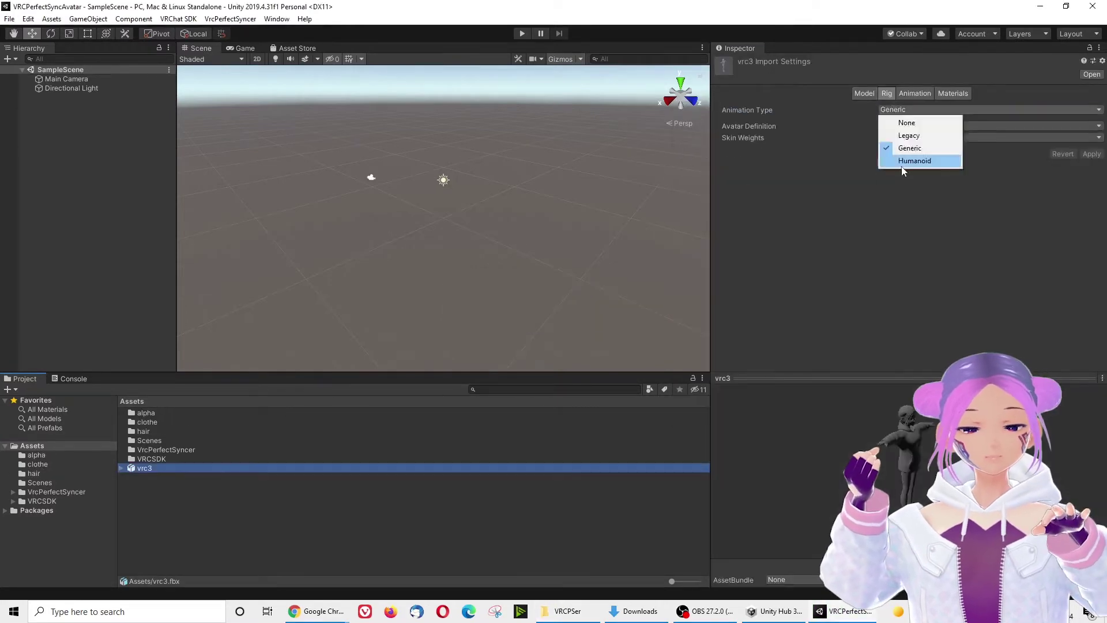
- Set the vrc3 model's rig to Humanoid, apply it, and drag vrc3 into the scene
{"action": "left_click", "coordinate": [903, 164]}
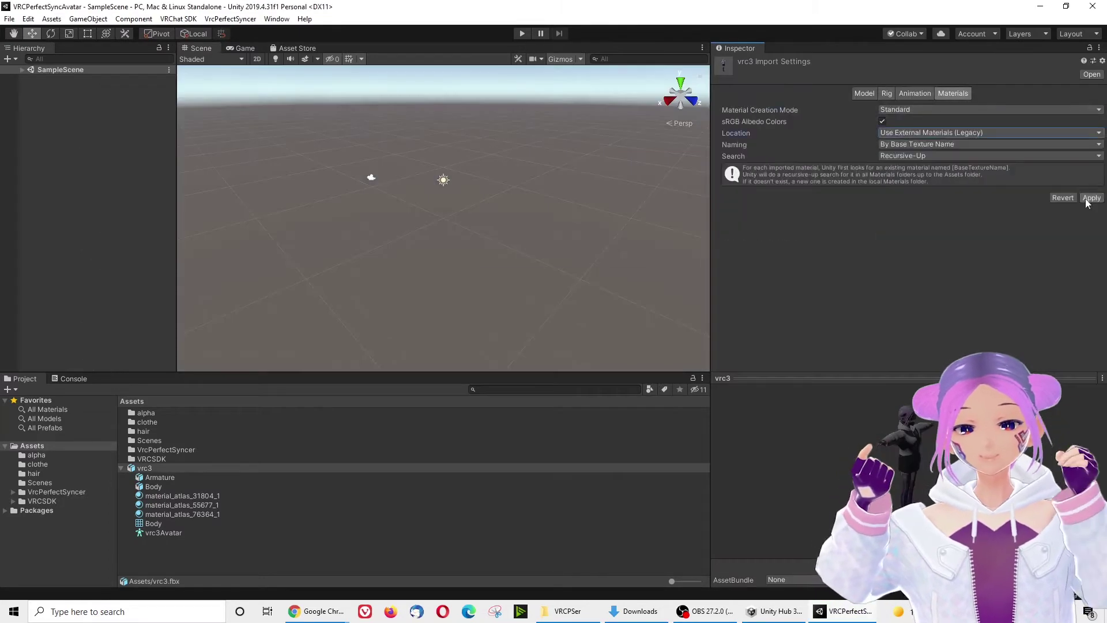
{"action": "left_click", "coordinate": [1090, 198]}
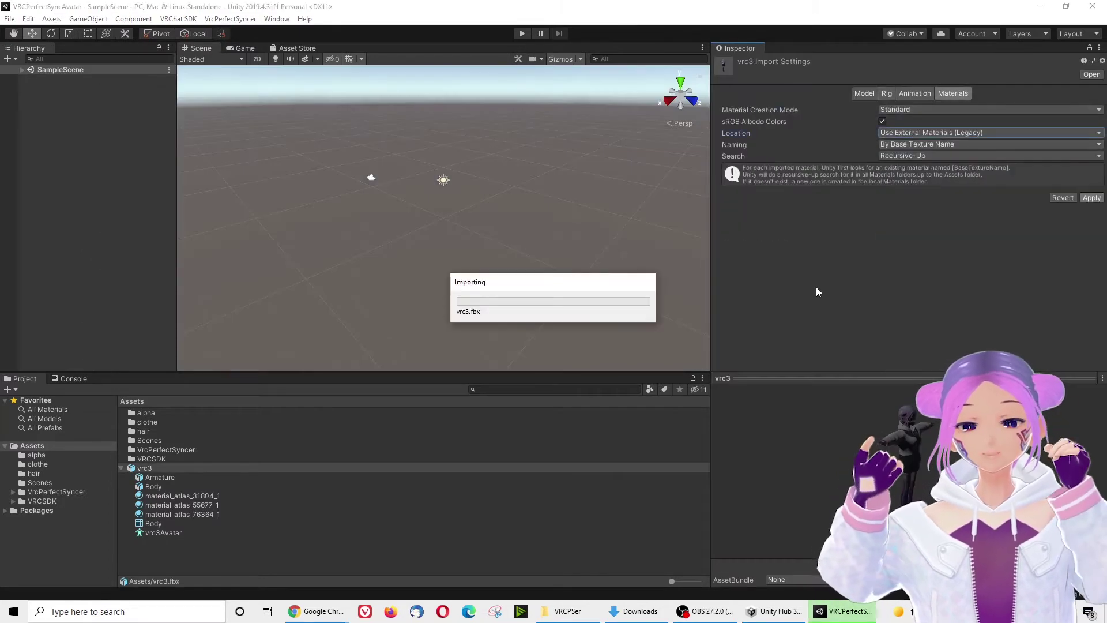
{"action": "left_click_drag", "start_coordinate": [114, 236], "coordinate": [109, 173]}
{"action": "left_click", "coordinate": [61, 116]}
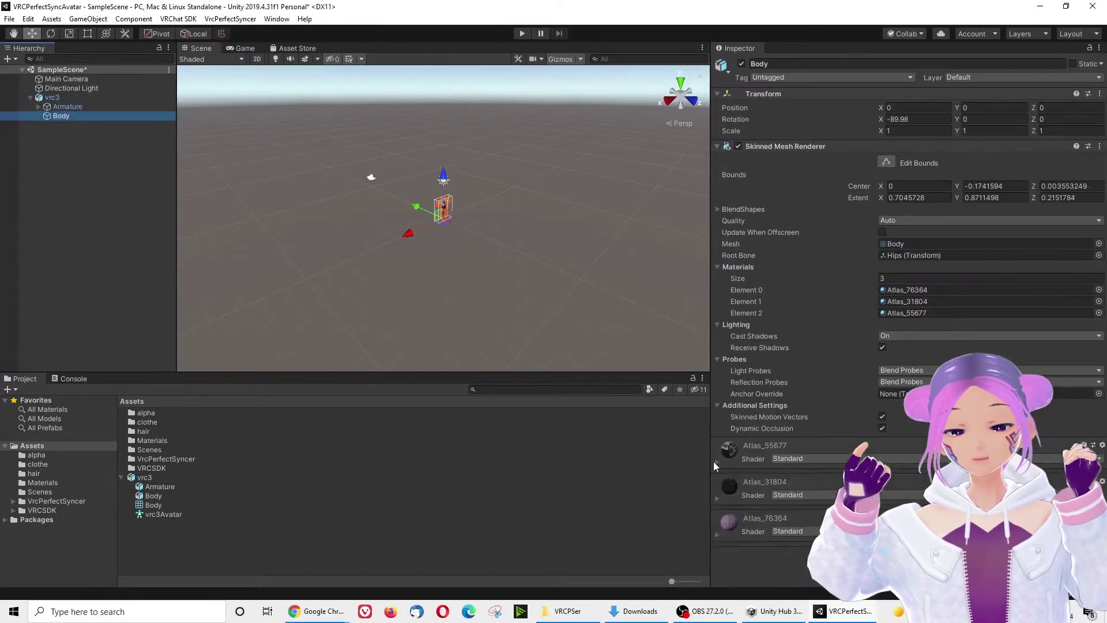
- Switch the Atlas_55677 materials to the VRM10/MToon10 shader
{"action": "scroll", "coordinate": [719, 475], "scroll_direction": "down", "scroll_amount": 3}
{"action": "left_click", "coordinate": [797, 383]}
{"action": "left_click", "coordinate": [793, 480]}
{"action": "left_click", "coordinate": [797, 382]}
{"action": "left_click", "coordinate": [793, 510]}
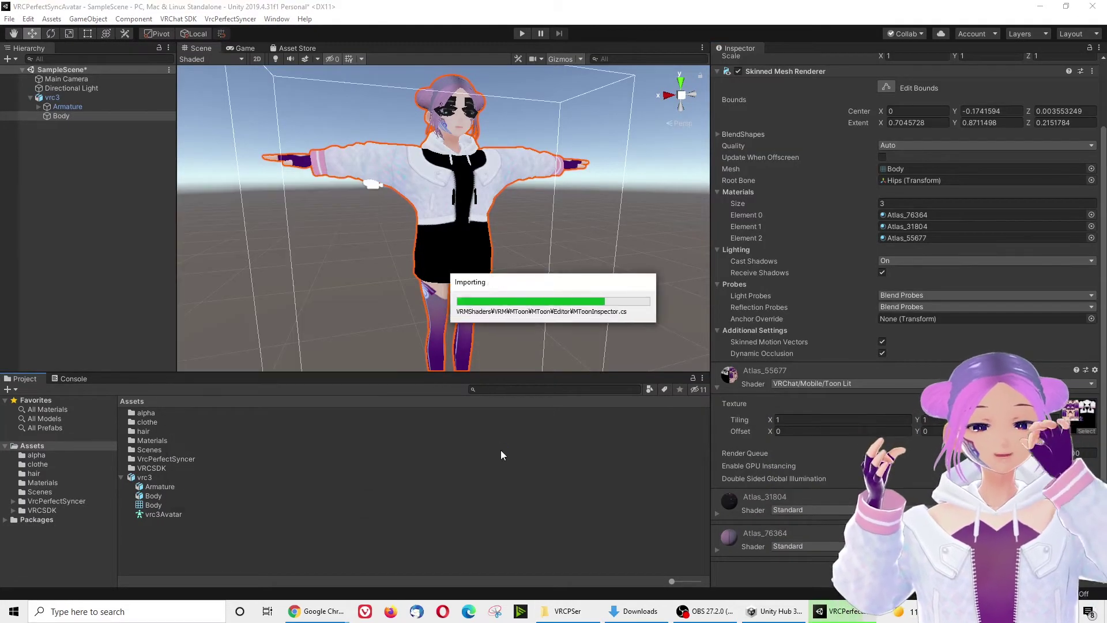
{"action": "left_click", "coordinate": [813, 401]}
{"action": "left_click", "coordinate": [871, 552]}
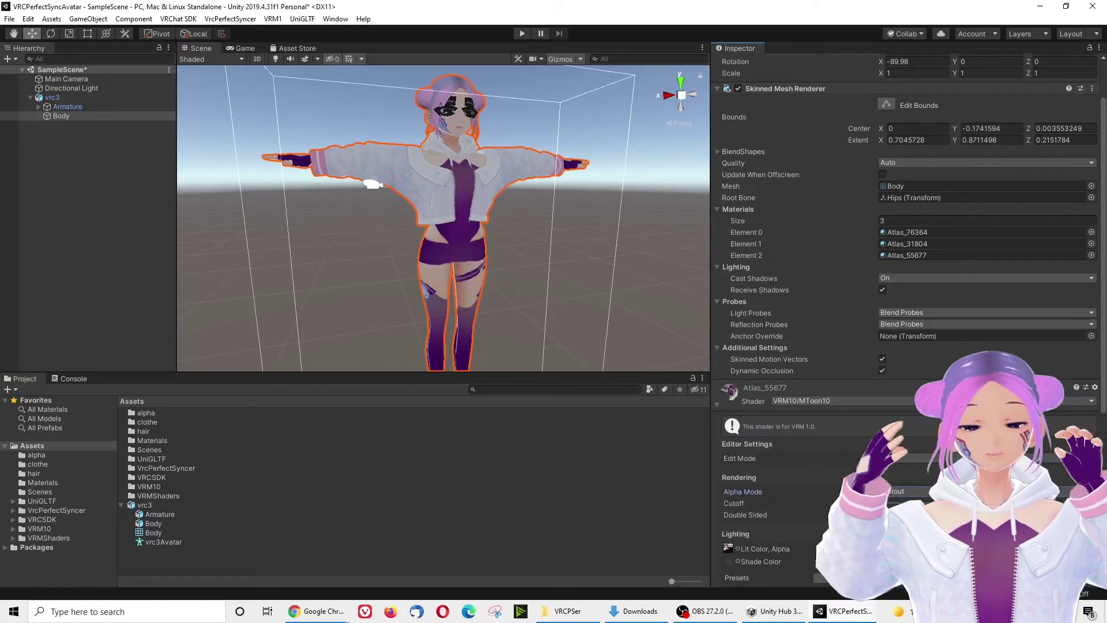
{"action": "scroll", "coordinate": [804, 497], "scroll_direction": "down", "scroll_amount": 5}
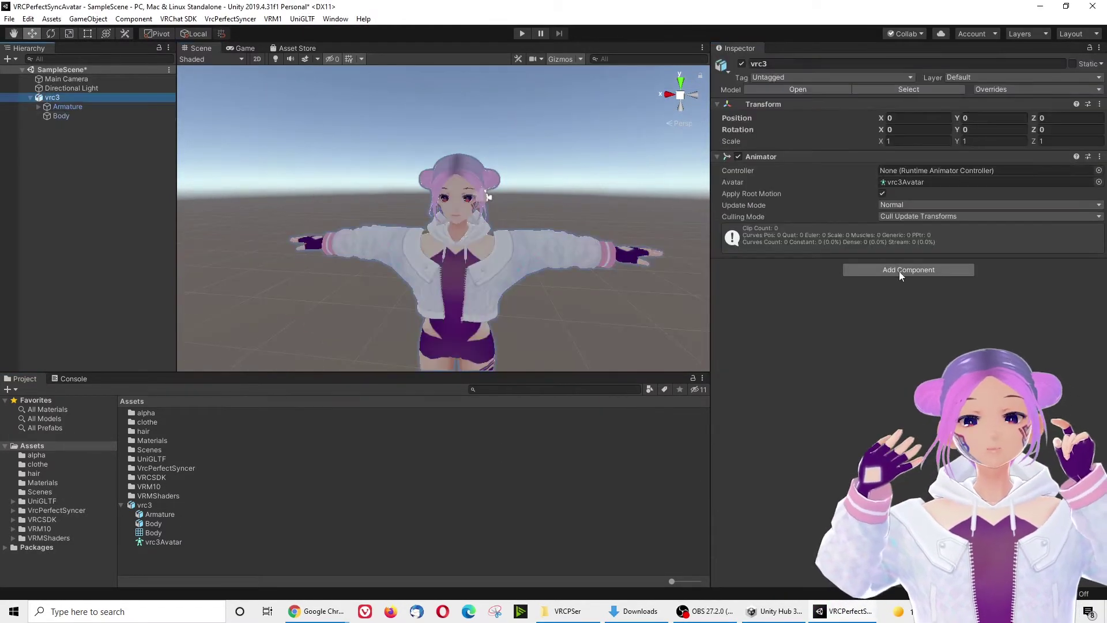
{"action": "left_click", "coordinate": [899, 271]}
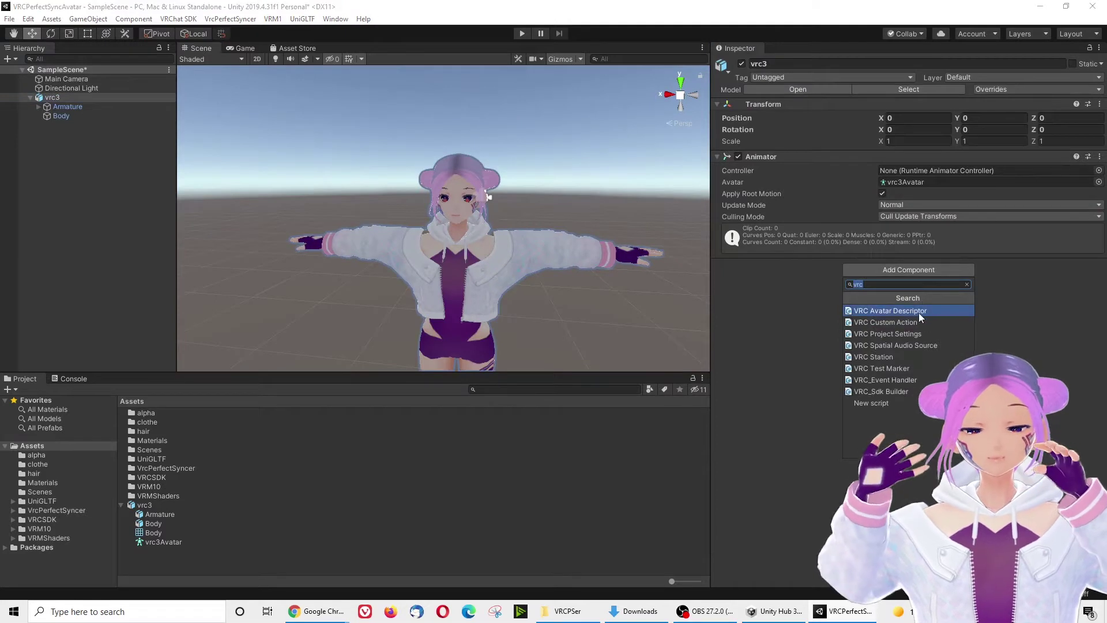
- Add a VRC Avatar Descriptor component to vrc3
{"action": "left_click", "coordinate": [966, 284]}
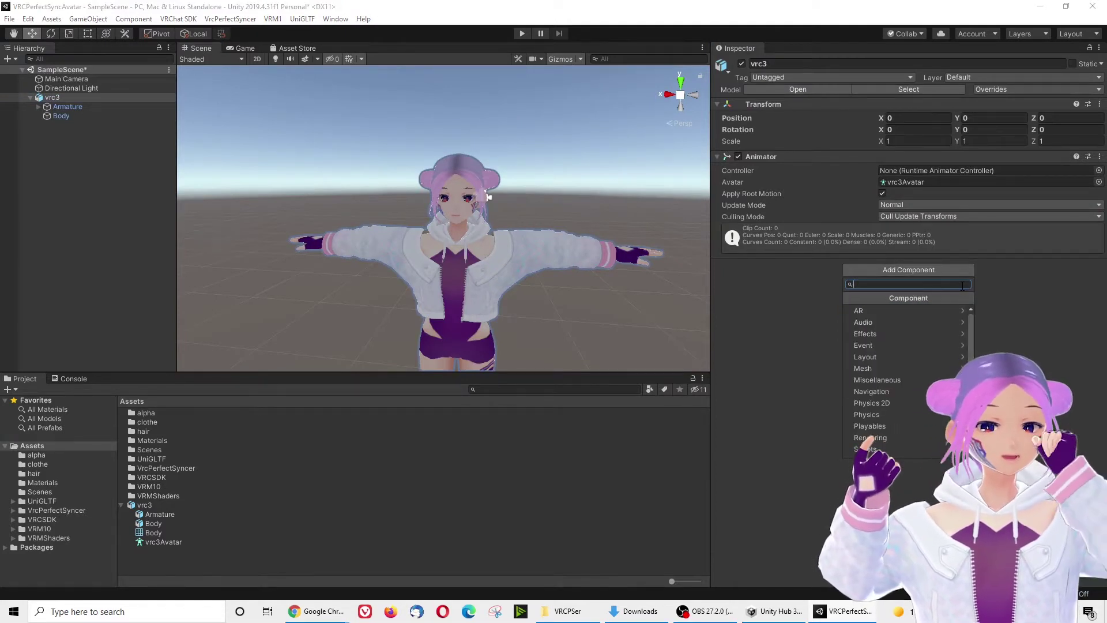
{"action": "type", "text": "VRC"}
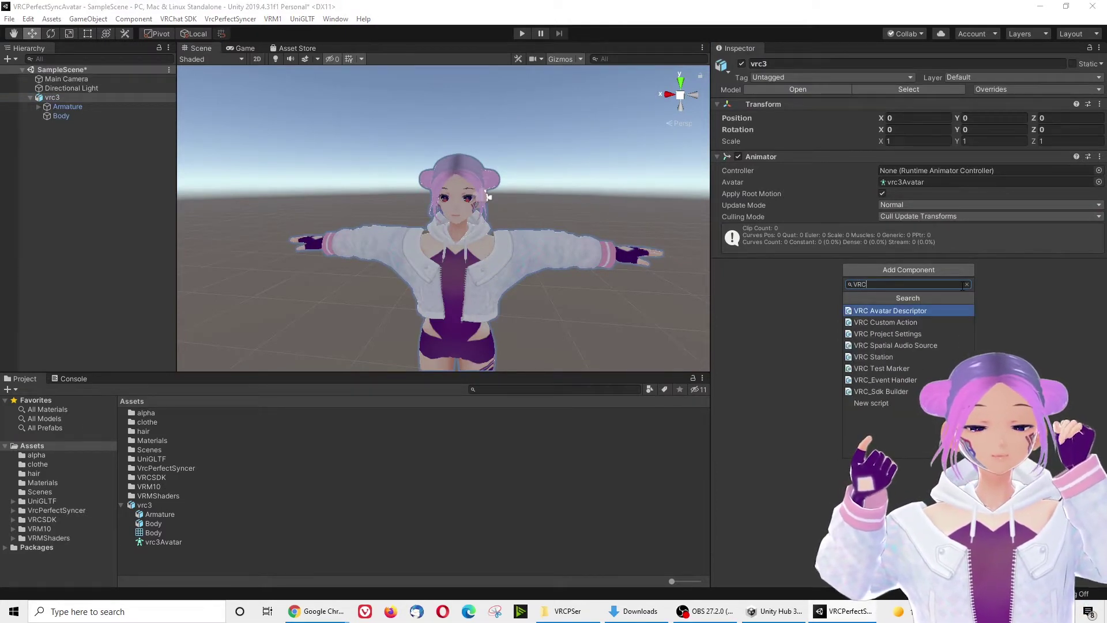
{"action": "left_click", "coordinate": [896, 310]}
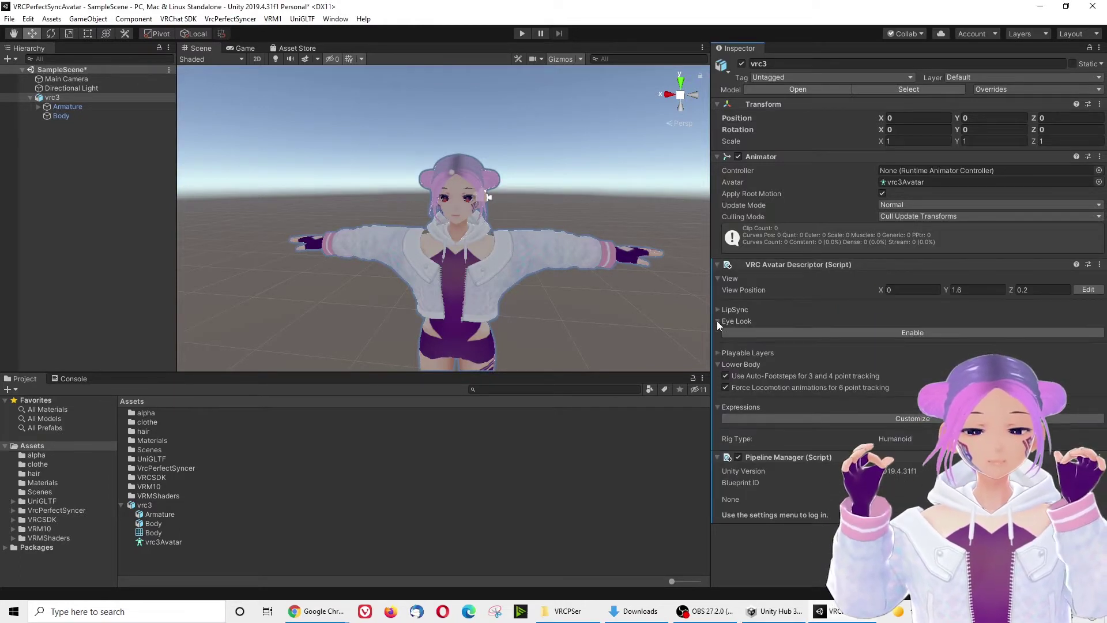
- Set the descriptor's view position to Y 1.52 and Z 0.08, checking the eye point
{"action": "left_click", "coordinate": [719, 278]}
{"action": "left_click", "coordinate": [719, 278]}
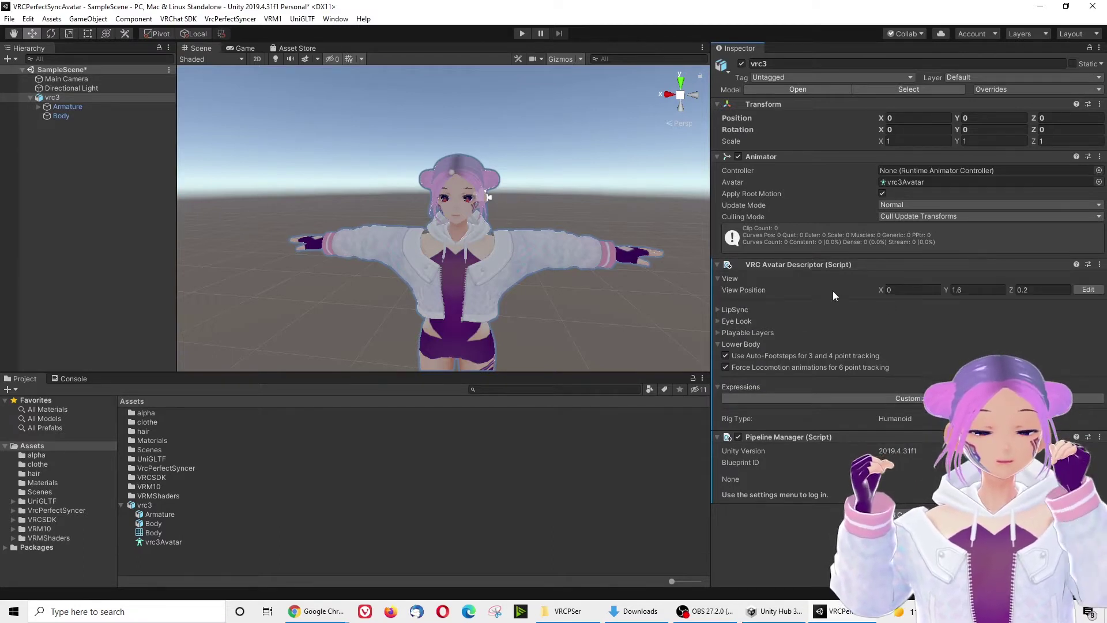
{"action": "left_click", "coordinate": [969, 295]}
{"action": "type", "text": "1.52"}
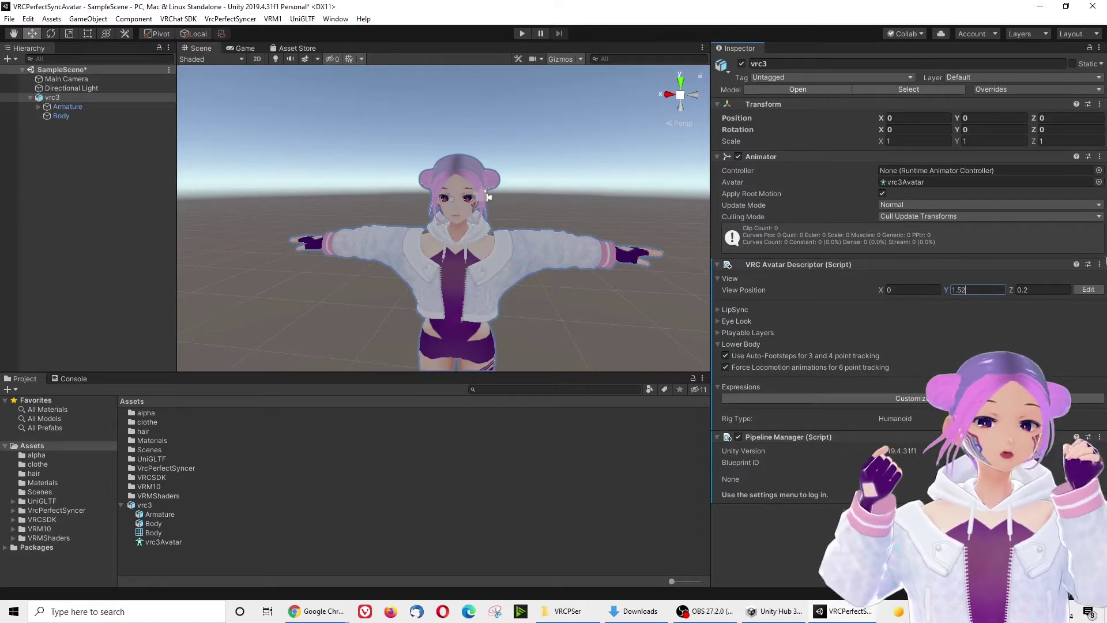
{"action": "left_click_drag", "start_coordinate": [563, 249], "coordinate": [548, 234]}
{"action": "left_click", "coordinate": [1018, 290]}
{"action": "type", "text": "0.44"}
{"action": "key", "text": "Return"}
{"action": "type", "text": "0.08"}
{"action": "left_click_drag", "start_coordinate": [525, 220], "coordinate": [488, 253]}
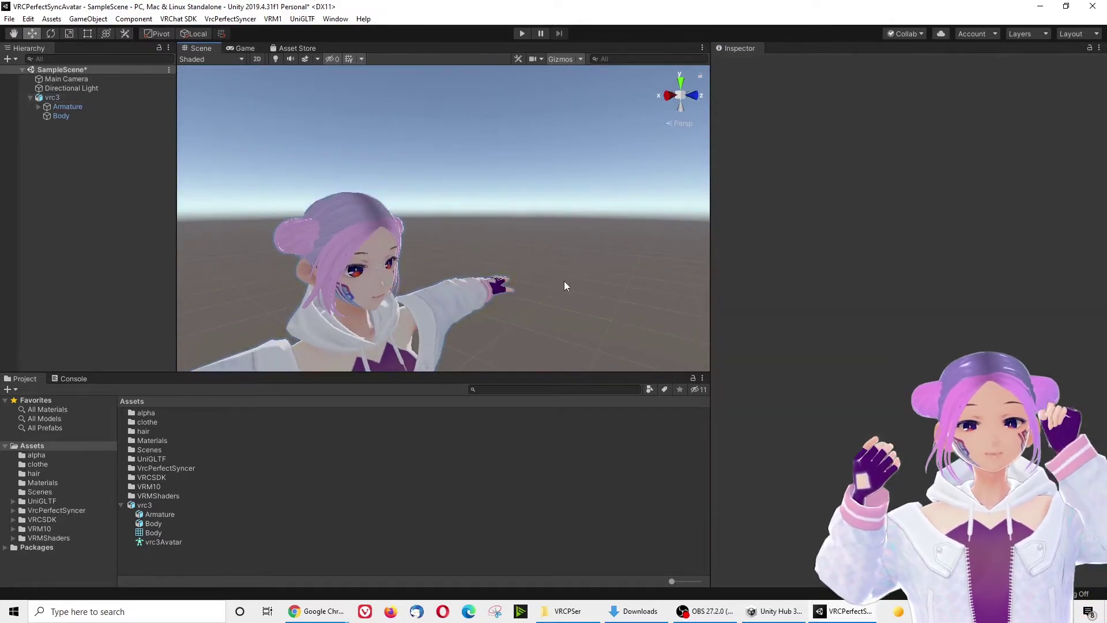
- Run the VrcPerfectSyncer setup with vrc3's Avatar Descriptor and the Body mesh assigned
{"action": "key", "text": "f"}
{"action": "left_click", "coordinate": [230, 19]}
{"action": "left_click", "coordinate": [266, 33]}
{"action": "left_click_drag", "start_coordinate": [475, 137], "coordinate": [476, 113]}
{"action": "left_click_drag", "start_coordinate": [797, 268], "coordinate": [493, 243]}
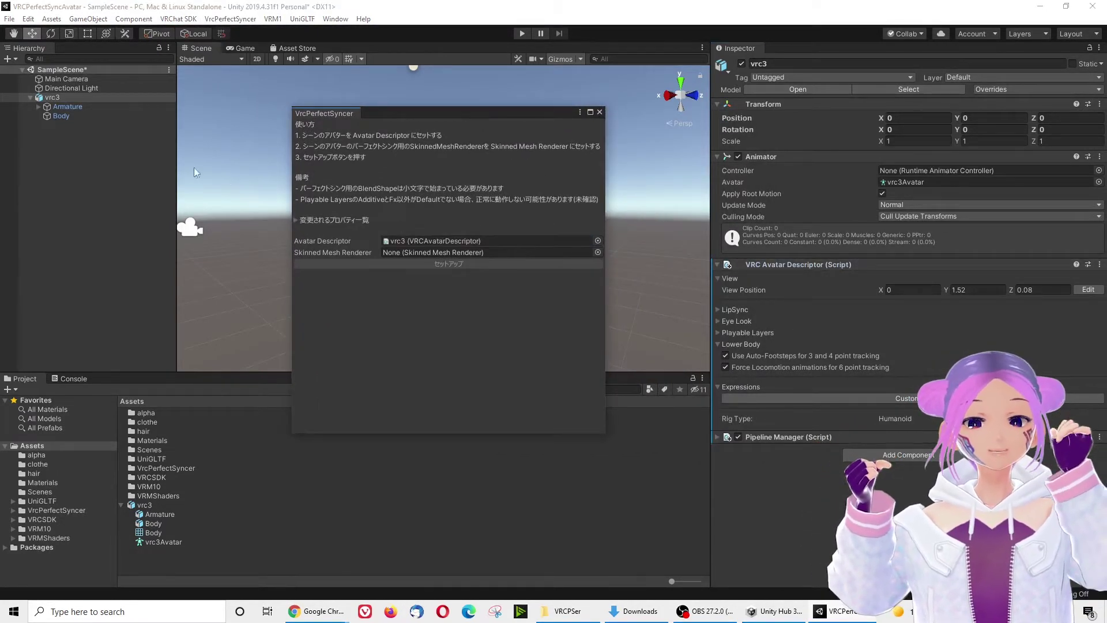
{"action": "left_click_drag", "start_coordinate": [58, 119], "coordinate": [442, 253]}
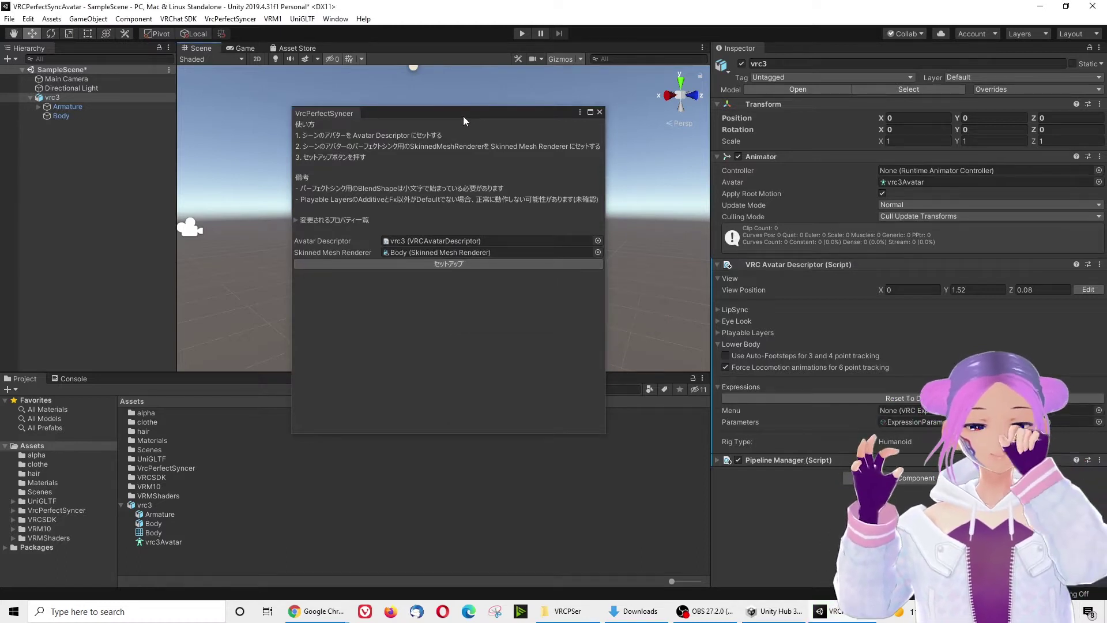
{"action": "left_click_drag", "start_coordinate": [463, 116], "coordinate": [0, 119]}
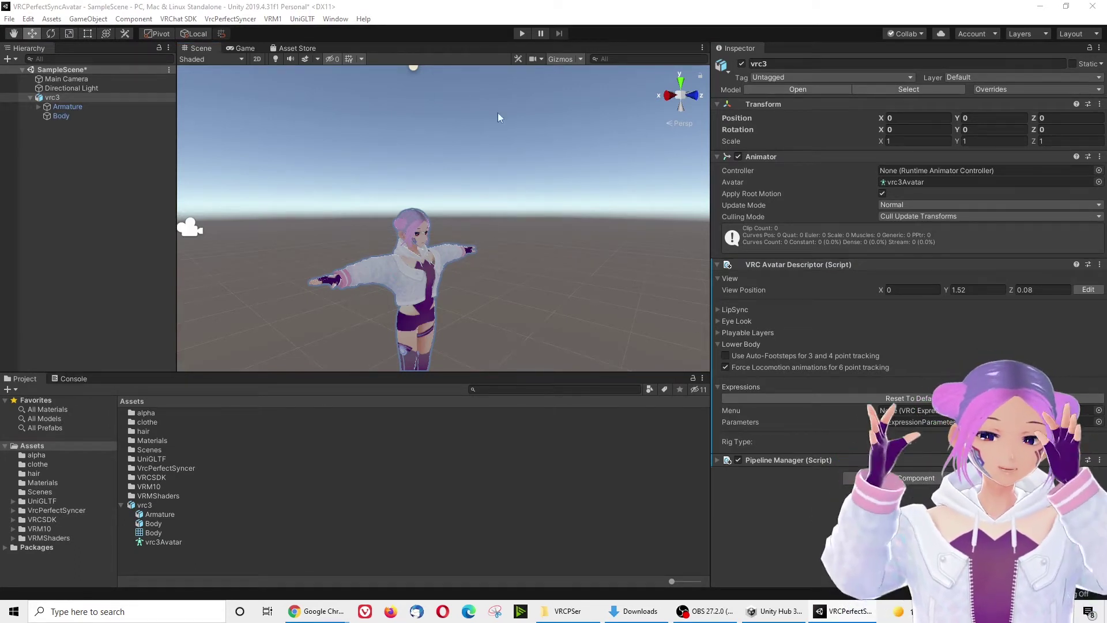
{"action": "left_click", "coordinate": [181, 19]}
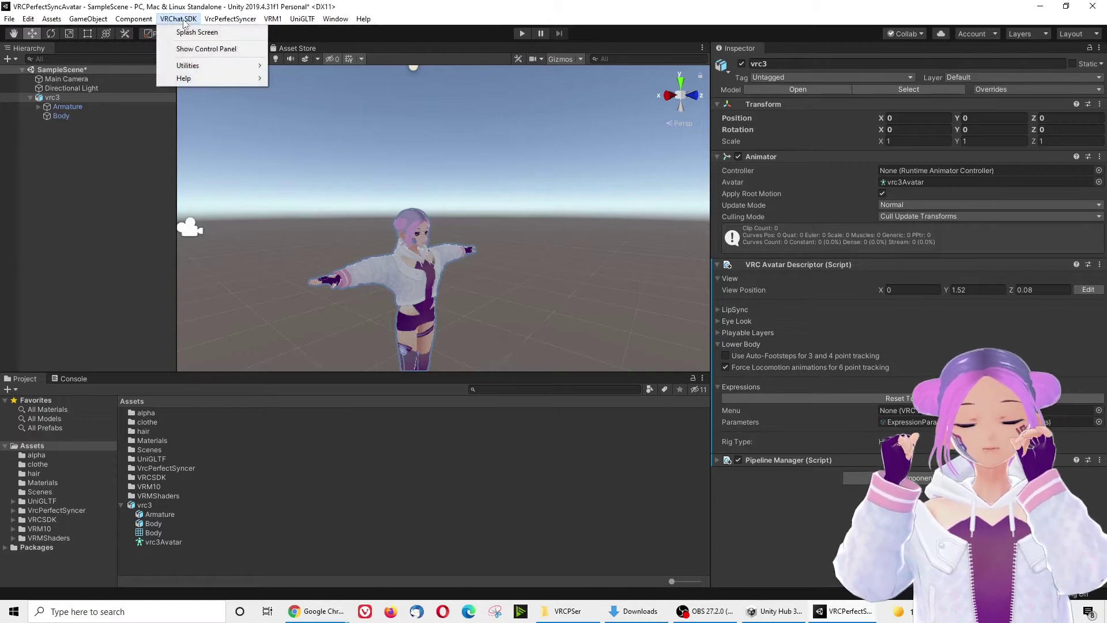
{"action": "left_click", "coordinate": [194, 50]}
{"action": "left_click_drag", "start_coordinate": [479, 98], "coordinate": [0, 138]}
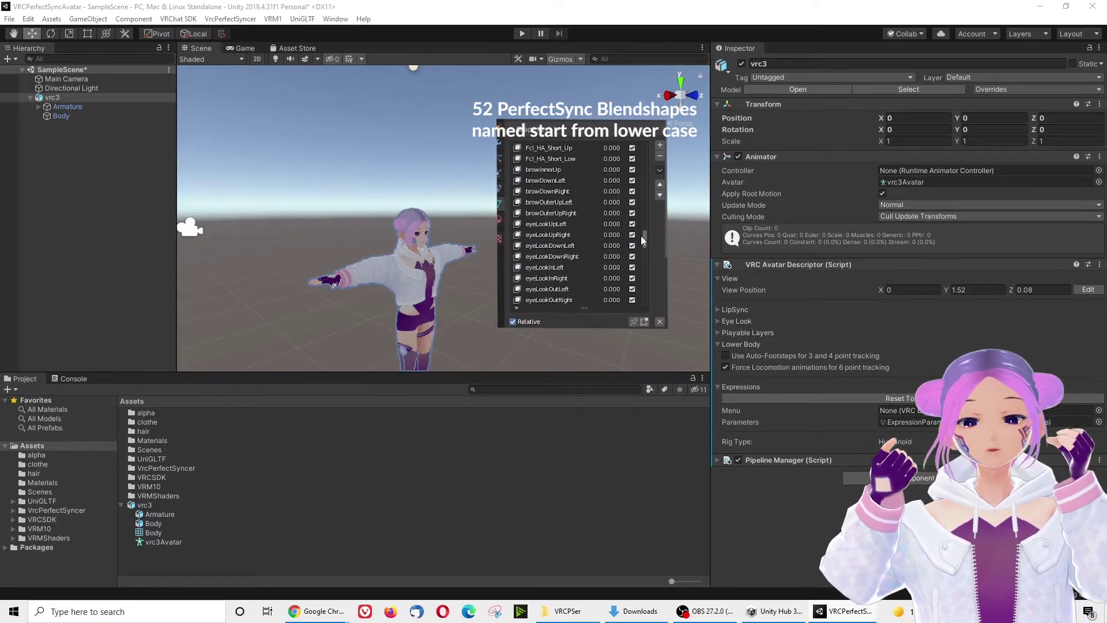